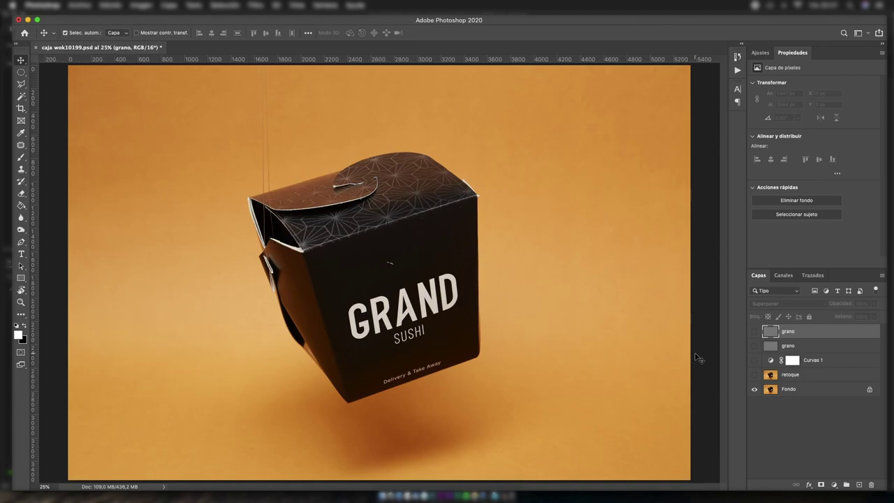
Zoom out to 16.7% to view the whole photo, then zoom to 50% on the box top.
key(ctrl+plus)
scroll(409, 363, down, 5)
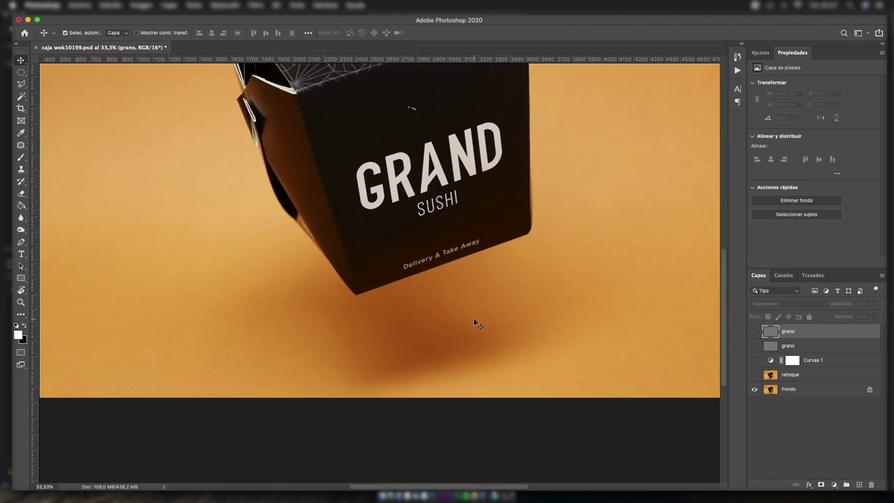
key(ctrl+minus)
key(ctrl+minus)
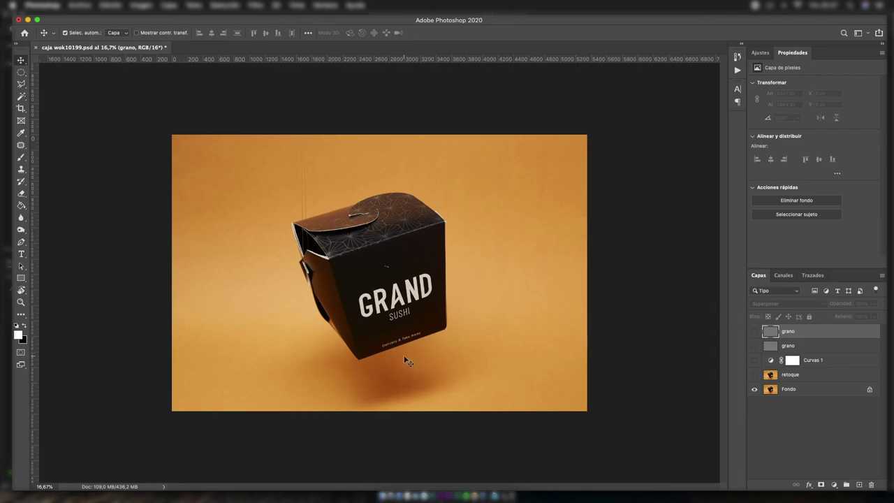
key(ctrl+plus)
key(ctrl+plus)
key(ctrl+plus)
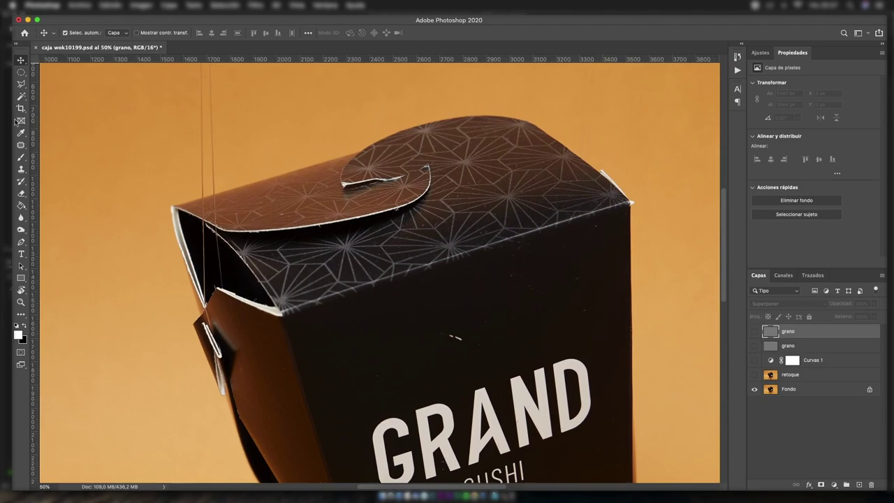
click(21, 156)
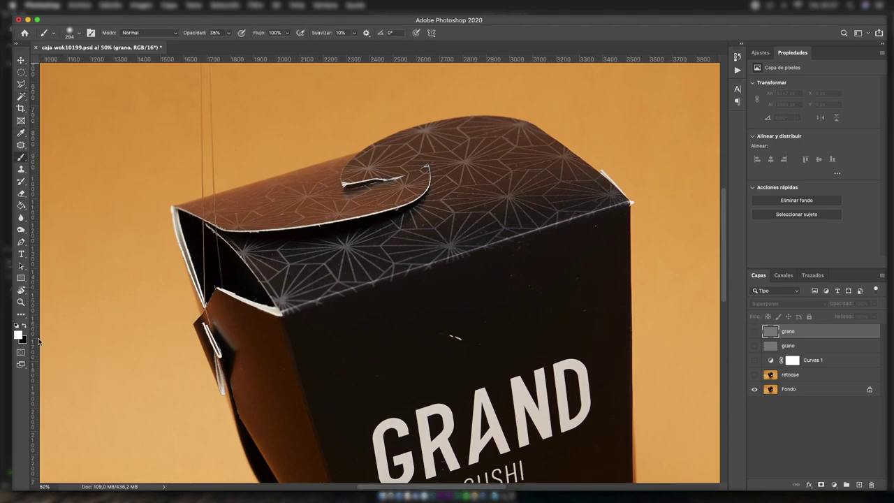
Set the foreground colour to pure green #24ff00.
click(18, 335)
drag(476, 191, 475, 175)
click(461, 93)
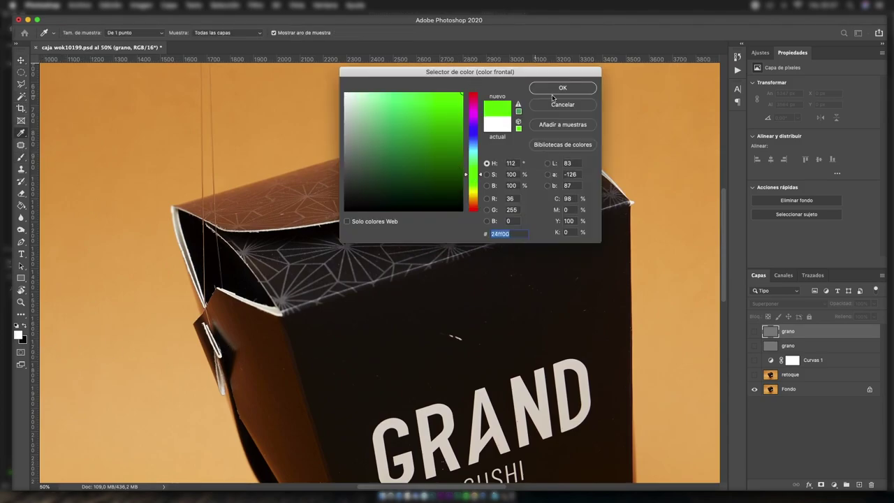
click(553, 91)
Add the new empty layer Capa 1, set the brush size to 9 px, and target Capa 1.
key(ctrl+shift+alt+n)
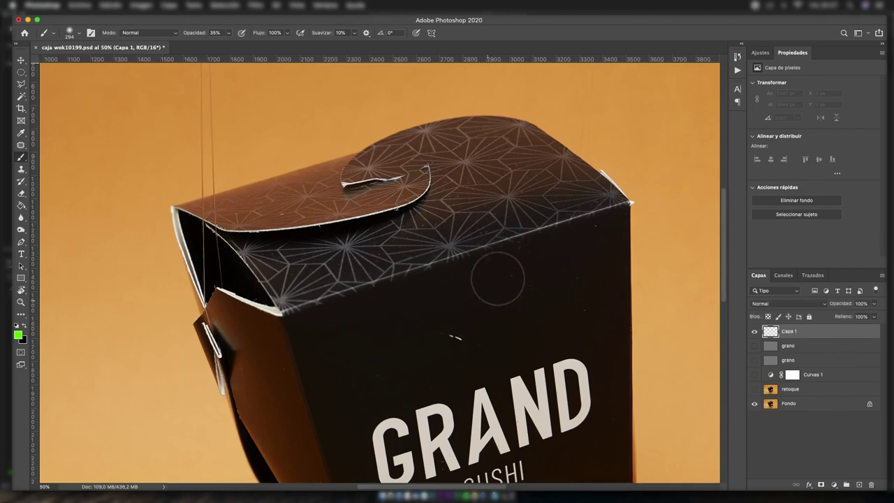
right_click(563, 295)
text(9)
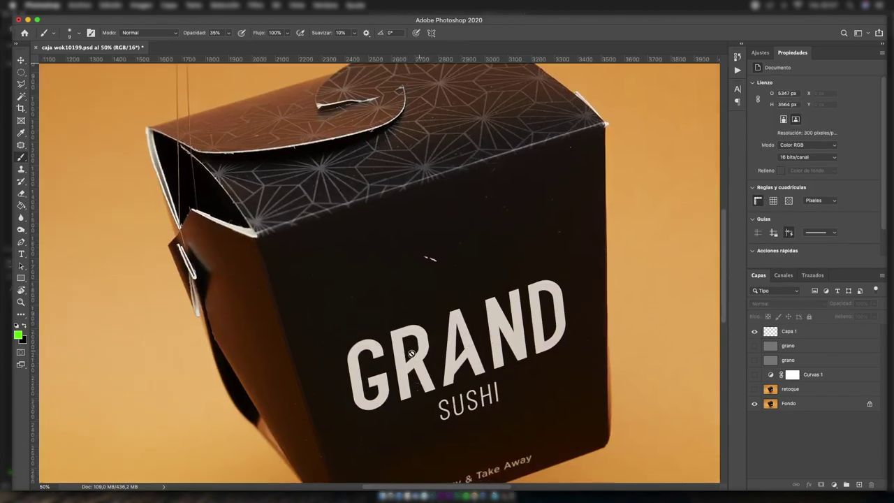
click(769, 333)
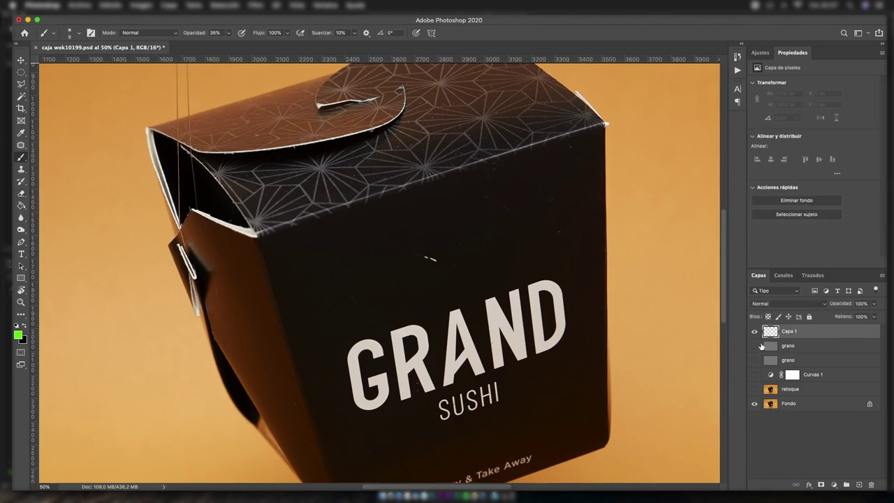
Raise brush opacity to 100% and circle the white spot and upper-right specks on the box face.
mouse_move(439, 245)
mouse_down()
mouse_move(413, 248)
mouse_move(444, 246)
mouse_up()
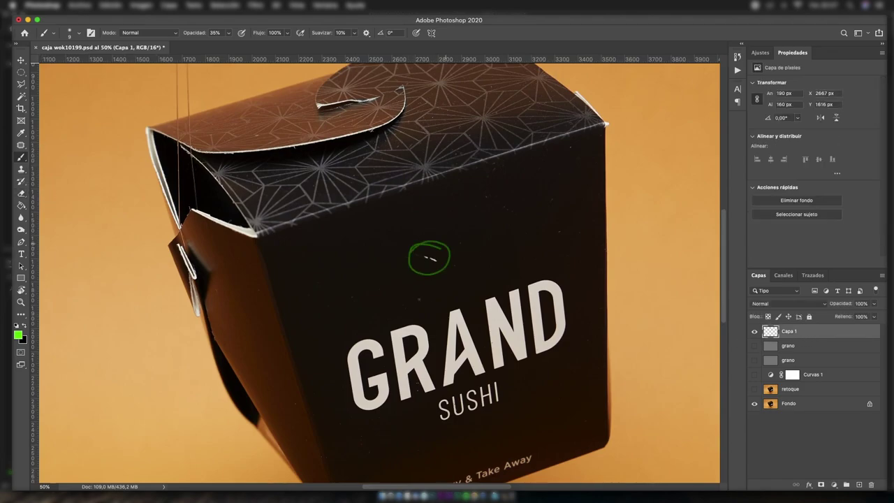
click(228, 33)
drag(232, 44, 284, 45)
drag(459, 241, 472, 240)
drag(493, 168, 489, 171)
mouse_move(549, 194)
mouse_down()
mouse_move(513, 201)
mouse_move(532, 223)
mouse_up()
drag(559, 225, 563, 225)
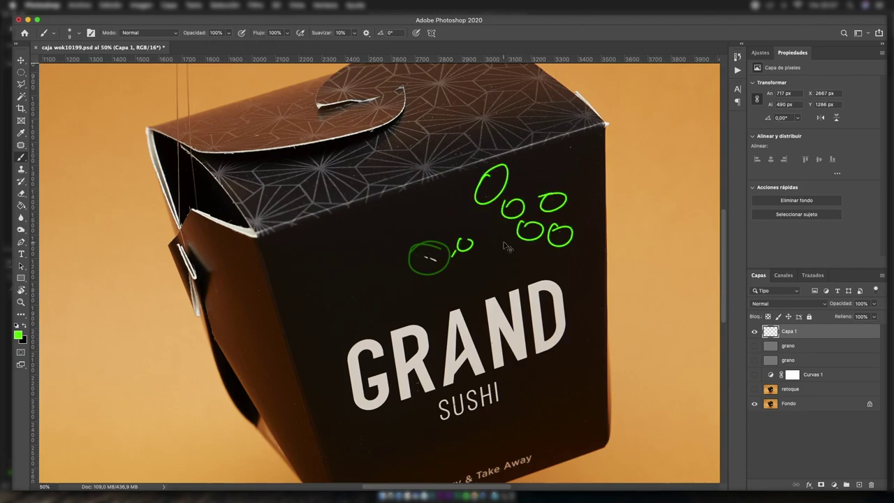
At 100% zoom, circle four specks on the left of the box face.
key(ctrl+plus)
key(ctrl+plus)
drag(384, 286, 389, 288)
drag(329, 312, 333, 313)
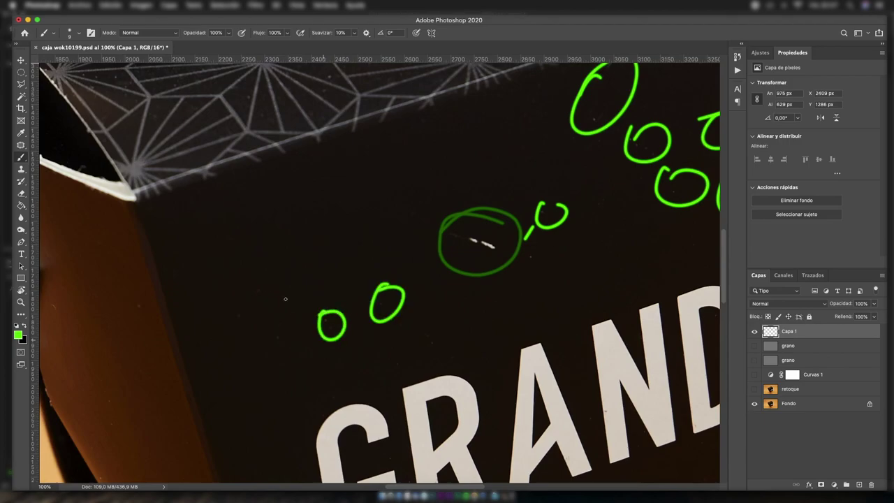
drag(263, 283, 267, 286)
drag(283, 323, 249, 310)
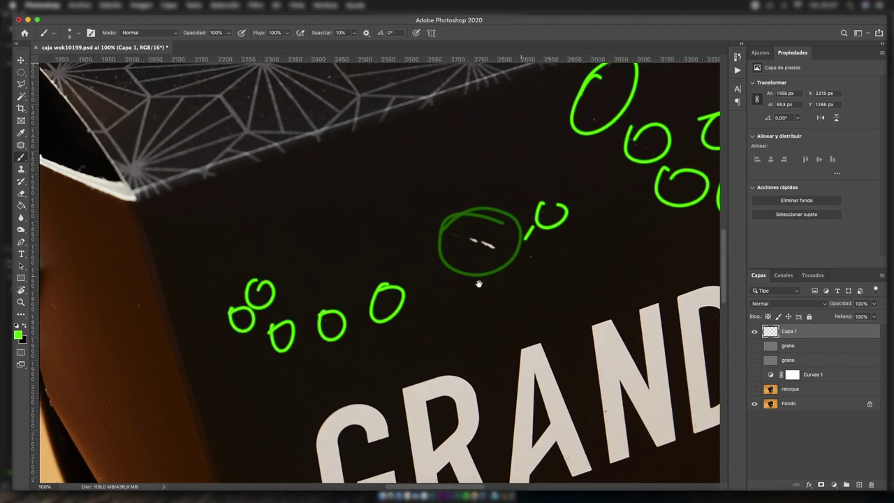
Draw a green line along the damaged top edge of the box.
drag(479, 283, 282, 405)
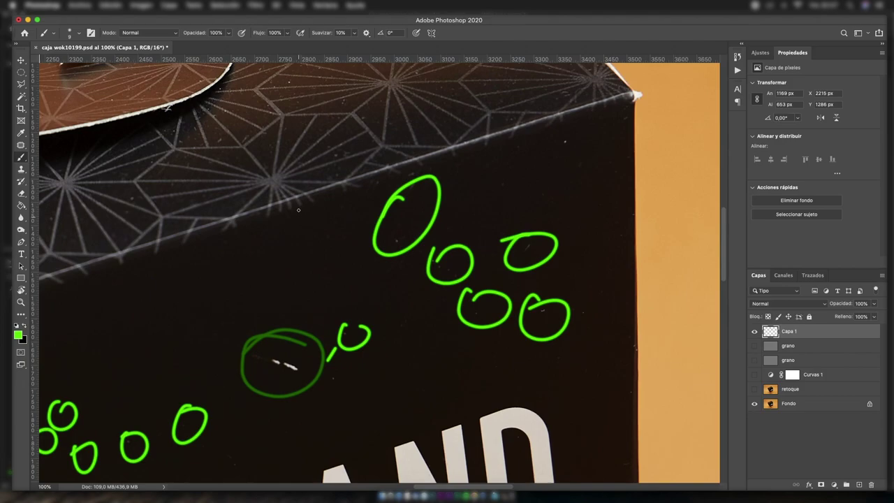
scroll(279, 242, left, 5)
scroll(279, 241, down, 2)
drag(184, 238, 329, 187)
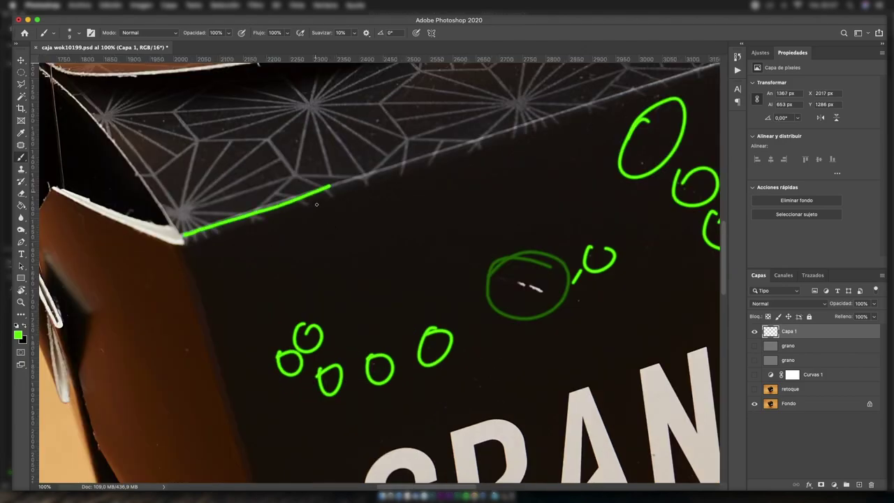
drag(248, 222, 288, 208)
Circle the specks near the top-right edge and the flaw on the box's right edge.
scroll(411, 255, right, 6)
scroll(411, 255, up, 2)
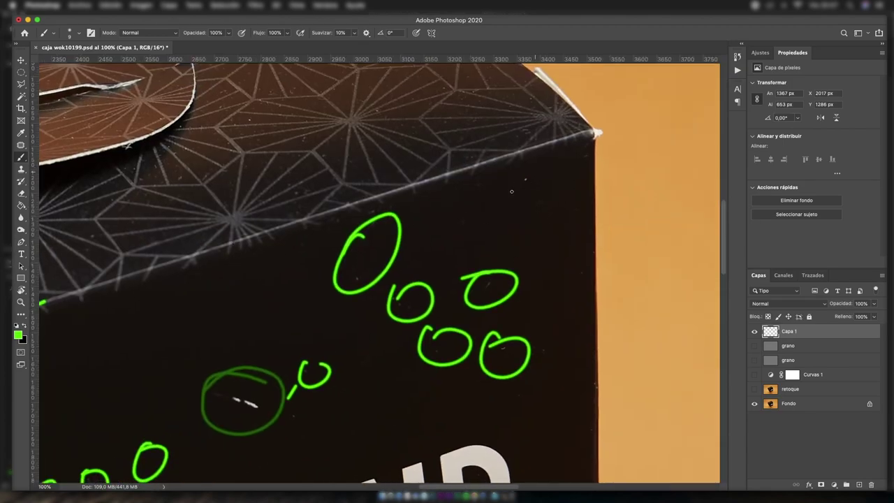
drag(529, 177, 557, 201)
drag(583, 396, 588, 413)
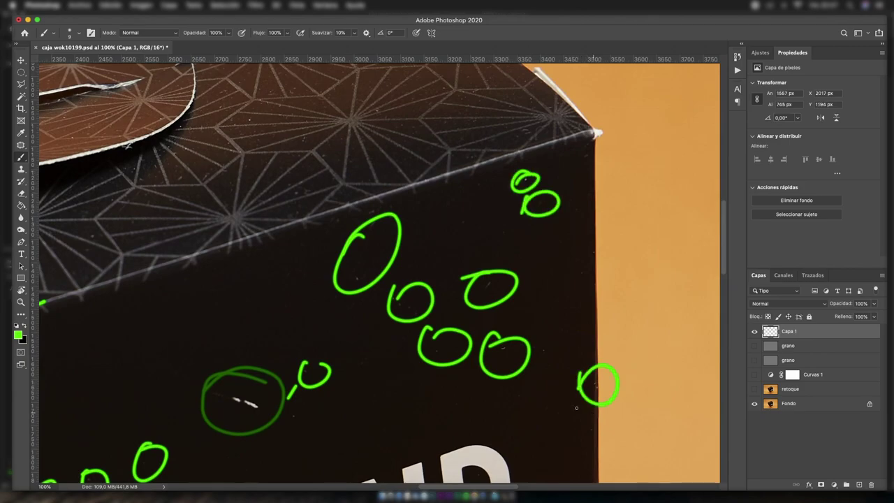
drag(560, 330, 535, 346)
scroll(534, 345, down, 5)
drag(541, 255, 531, 253)
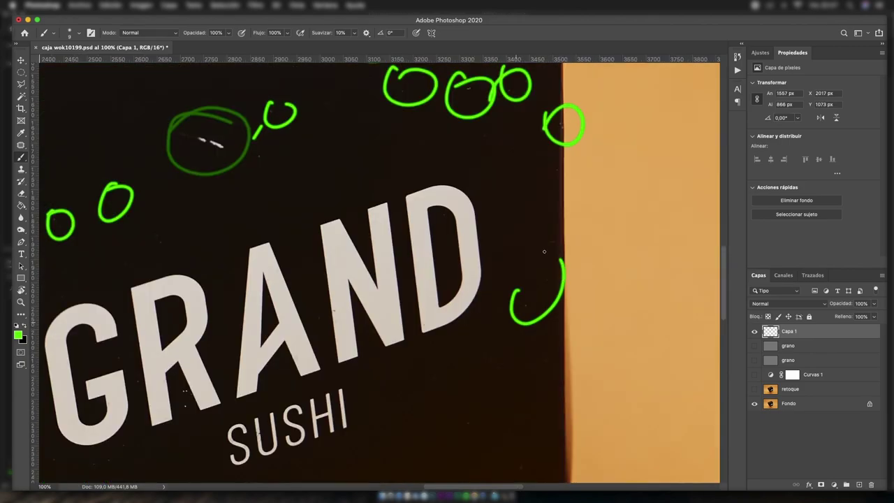
scroll(473, 405, down, 4)
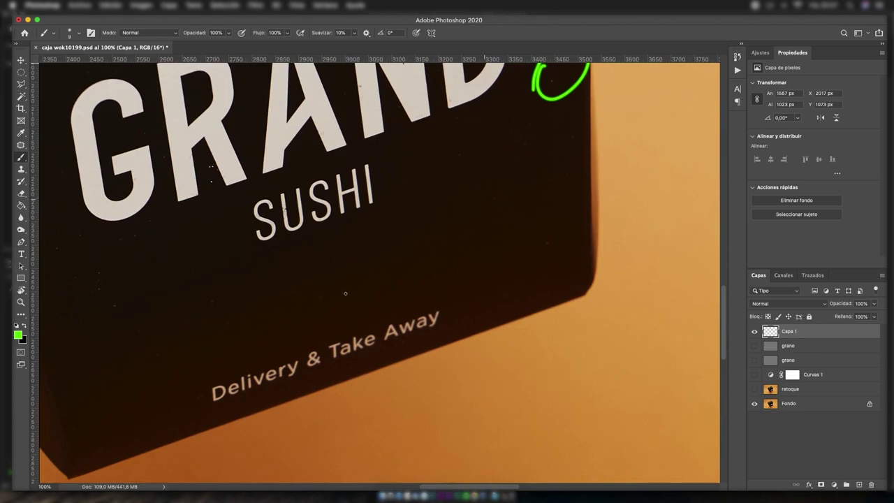
scroll(481, 313, left, 5)
scroll(481, 313, up, 2)
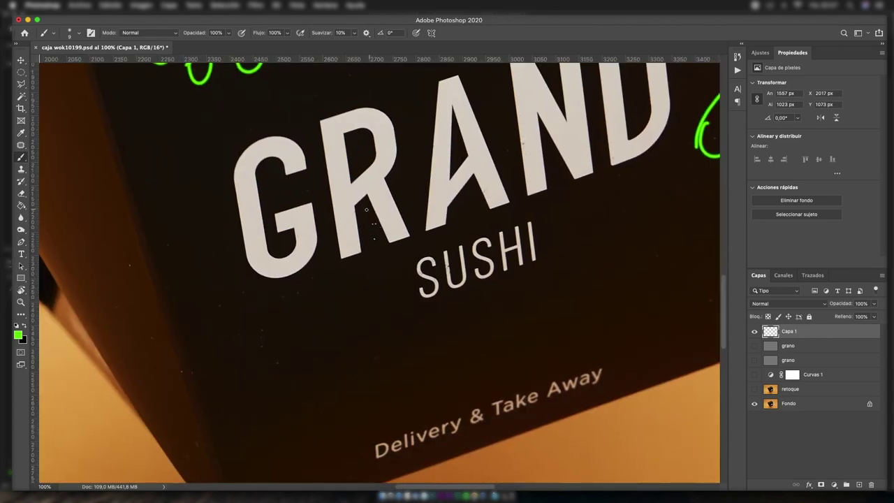
Circle specks on the GRAND SUSHI lettering, the dusty area below GRAND, and left-side specks.
drag(369, 209, 378, 223)
drag(342, 192, 301, 185)
drag(472, 279, 469, 274)
drag(329, 301, 241, 363)
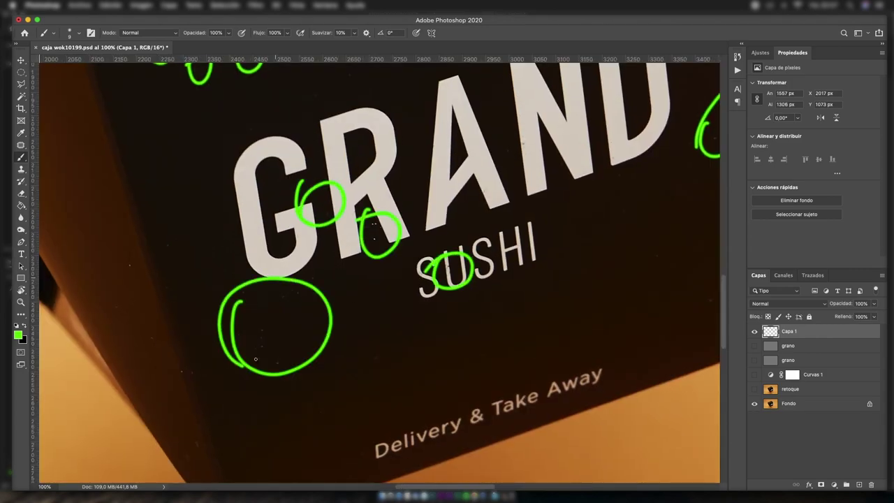
drag(136, 241, 124, 245)
drag(163, 325, 147, 369)
Circle a flaw on the box's right side.
scroll(339, 250, down, 3)
scroll(293, 379, right, 5)
scroll(294, 380, down, 3)
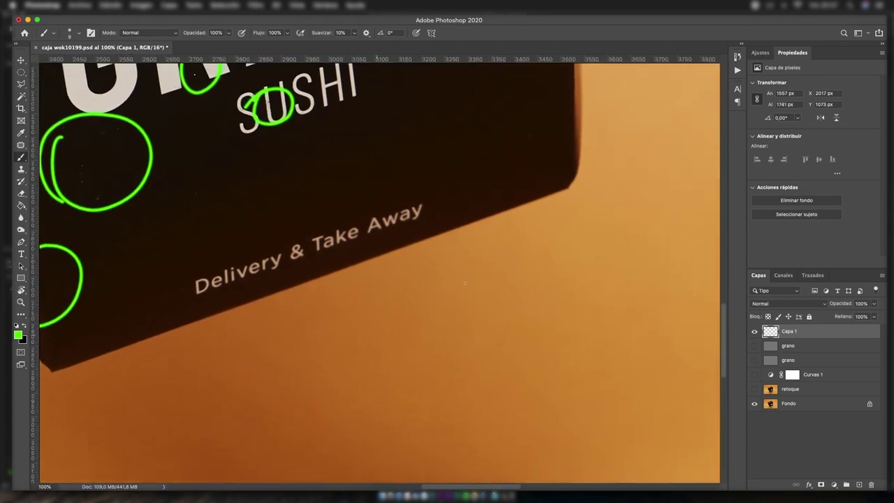
scroll(465, 283, up, 1)
scroll(549, 319, up, 2)
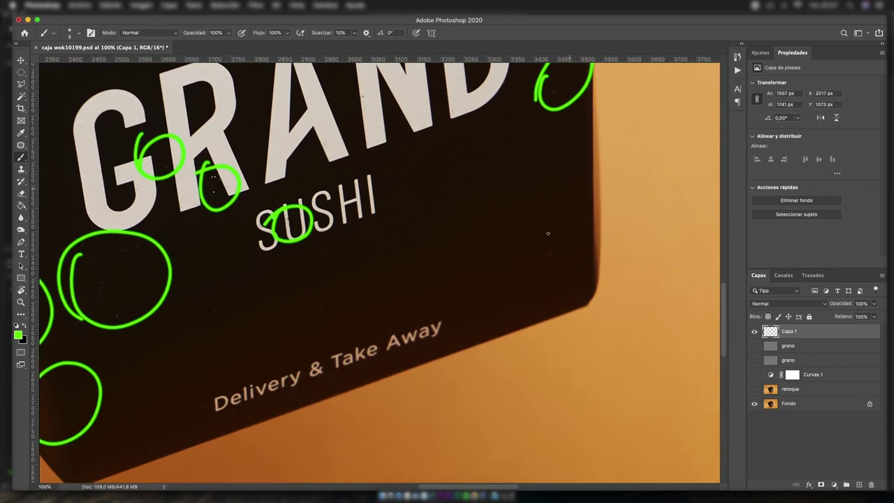
drag(496, 132, 414, 213)
Mark the flaws along the box's left edge with green ovals and a line.
scroll(434, 154, up, 3)
scroll(434, 153, left, 3)
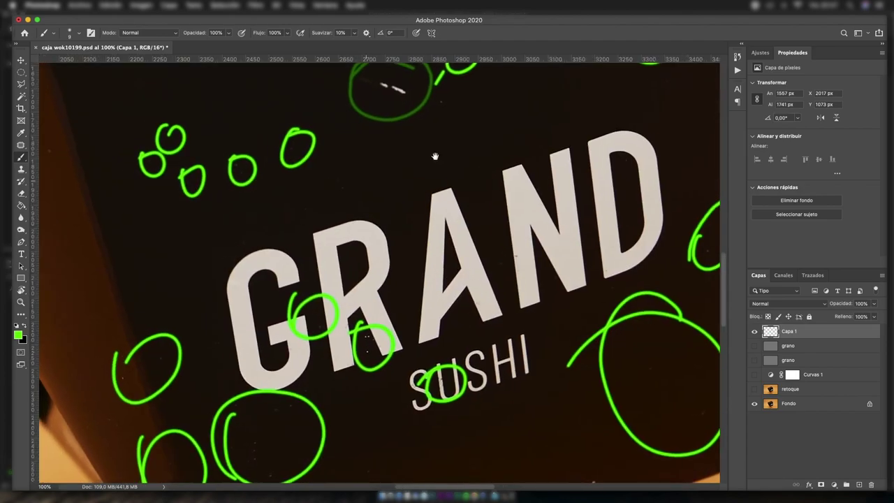
drag(356, 233, 531, 296)
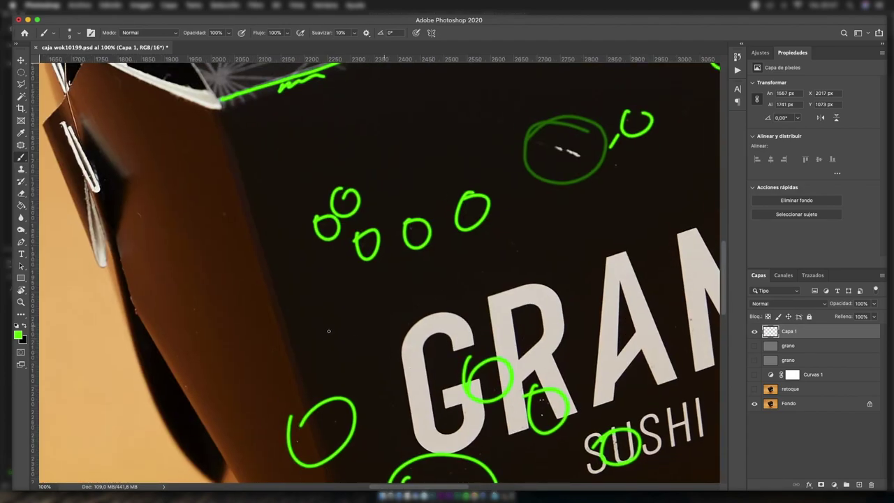
scroll(425, 256, left, 3)
mouse_move(176, 212)
mouse_down()
mouse_move(225, 302)
mouse_move(169, 218)
mouse_move(209, 178)
mouse_up()
drag(280, 199, 270, 211)
drag(249, 262, 289, 328)
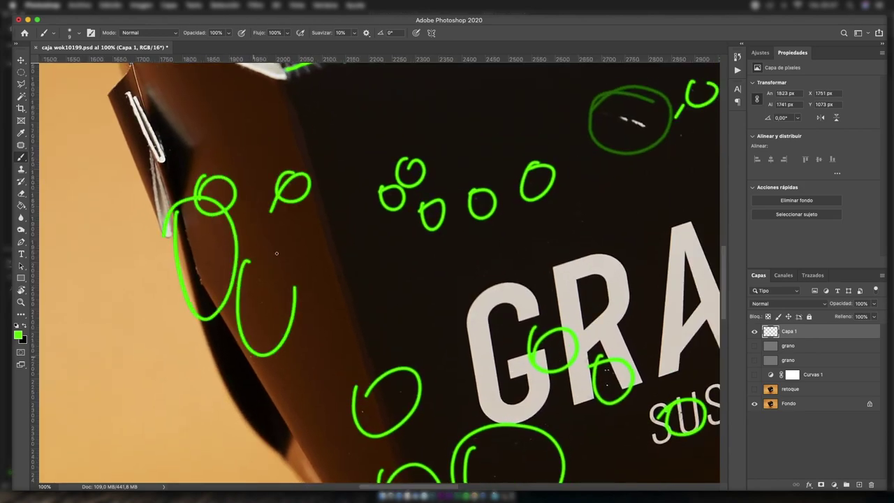
scroll(314, 272, down, 5)
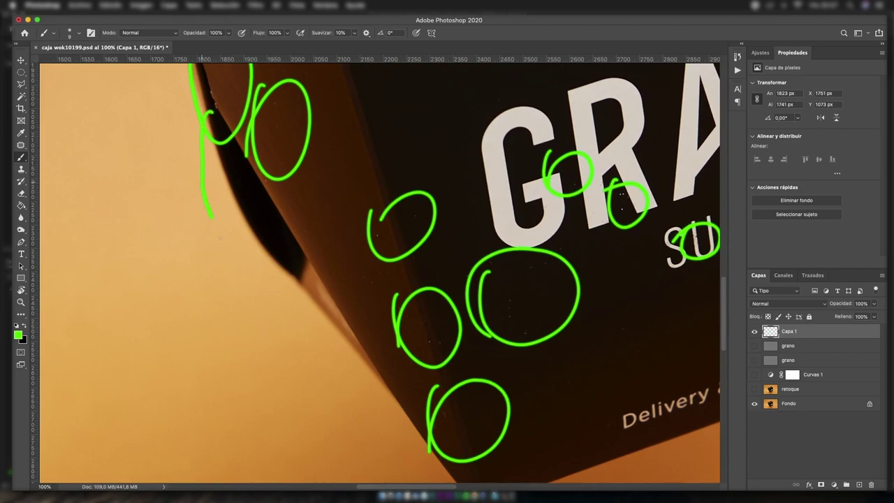
drag(309, 274, 210, 140)
Loop the upper left-edge flaw and circle two specks on the patterned lid.
scroll(374, 208, up, 5)
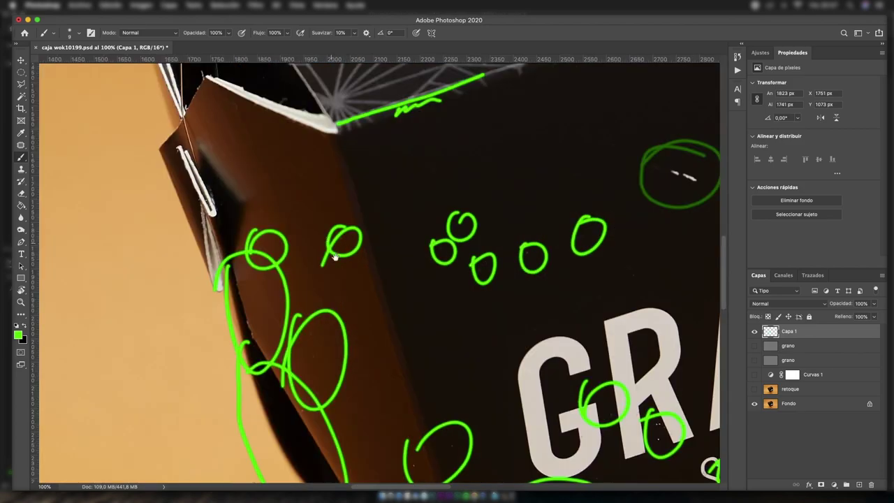
scroll(349, 315, up, 5)
scroll(337, 418, up, 3)
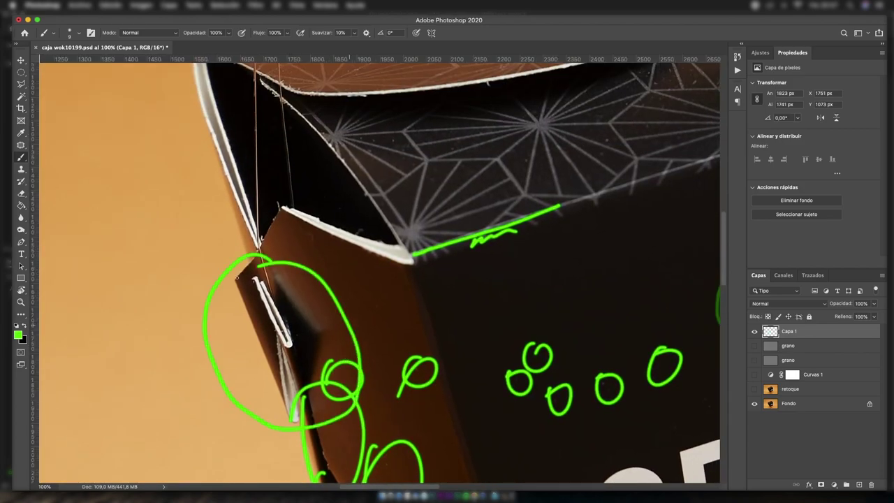
scroll(415, 306, up, 3)
scroll(441, 401, up, 3)
mouse_move(281, 161)
mouse_down()
mouse_move(269, 378)
mouse_move(269, 183)
mouse_up()
drag(482, 192, 489, 190)
drag(528, 257, 531, 260)
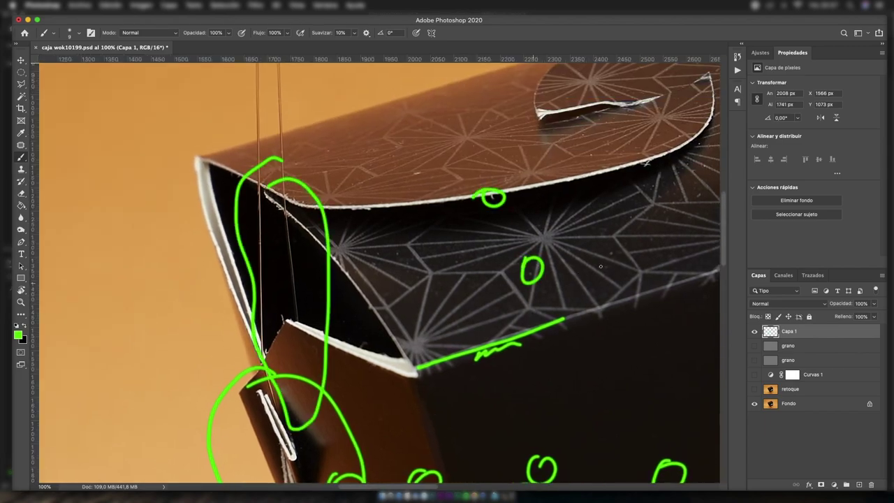
Circle the remaining specks and flaws across the patterned lid.
scroll(628, 253, right, 5)
scroll(586, 267, up, 3)
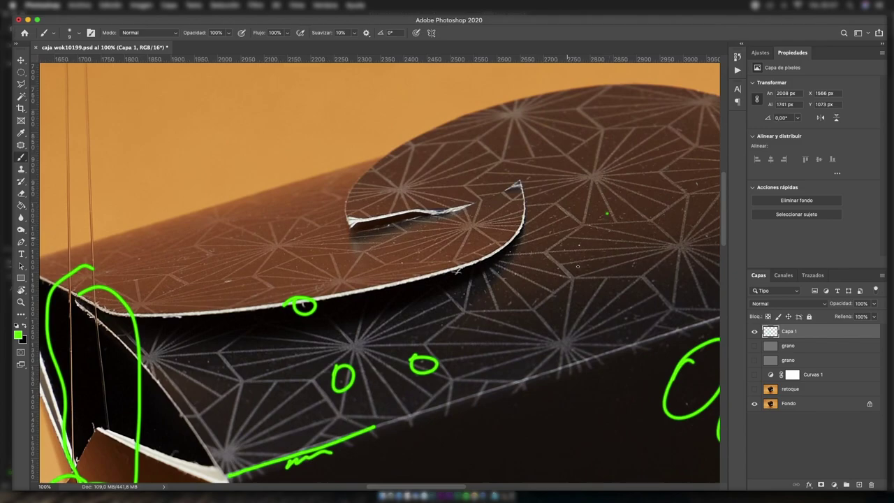
drag(565, 247, 601, 214)
mouse_move(492, 197)
mouse_down()
mouse_move(513, 203)
mouse_move(520, 174)
mouse_up()
drag(368, 198, 405, 213)
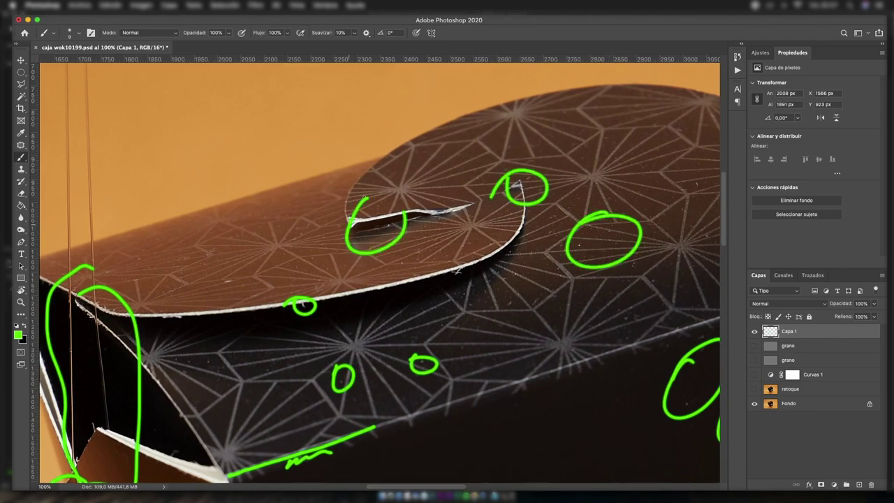
drag(447, 255, 450, 257)
drag(444, 307, 447, 308)
drag(618, 308, 622, 309)
Circle flaws on the box side, its right corner, and a larger flaw with an ellipse.
mouse_move(621, 203)
mouse_down()
mouse_move(489, 307)
mouse_move(447, 280)
mouse_up()
drag(521, 258, 531, 259)
drag(526, 315, 514, 305)
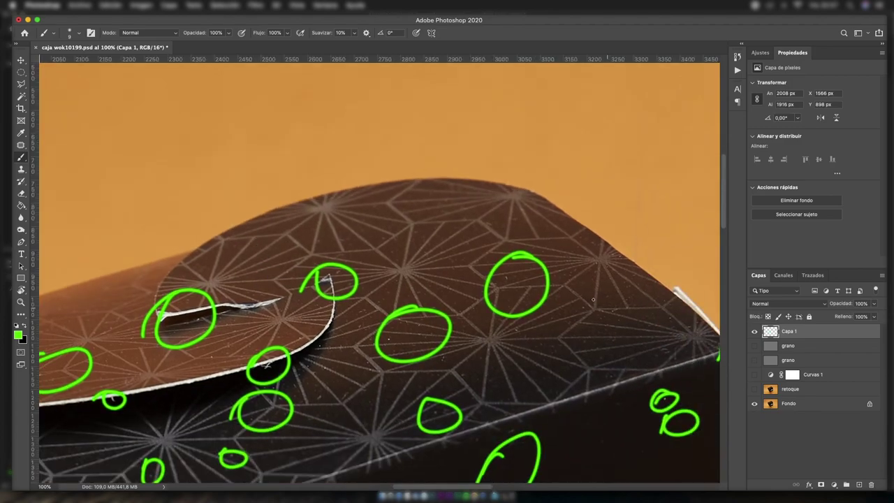
drag(593, 300, 561, 320)
drag(607, 340, 478, 335)
mouse_move(601, 342)
mouse_down()
mouse_move(611, 344)
mouse_move(455, 319)
mouse_up()
drag(381, 241, 395, 234)
Circle the loose string in the background above the box.
drag(422, 195, 434, 375)
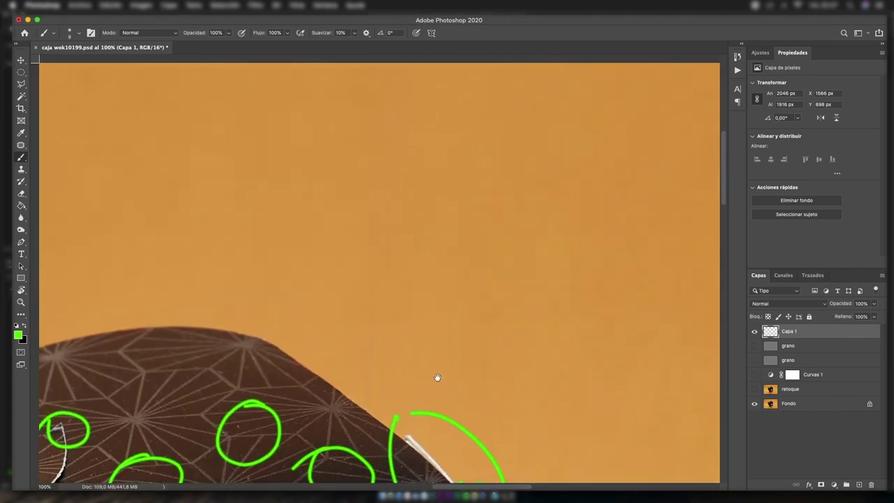
drag(381, 188, 347, 259)
mouse_move(393, 114)
mouse_down()
mouse_move(417, 267)
mouse_move(459, 147)
mouse_up()
drag(354, 232, 515, 322)
drag(449, 222, 460, 228)
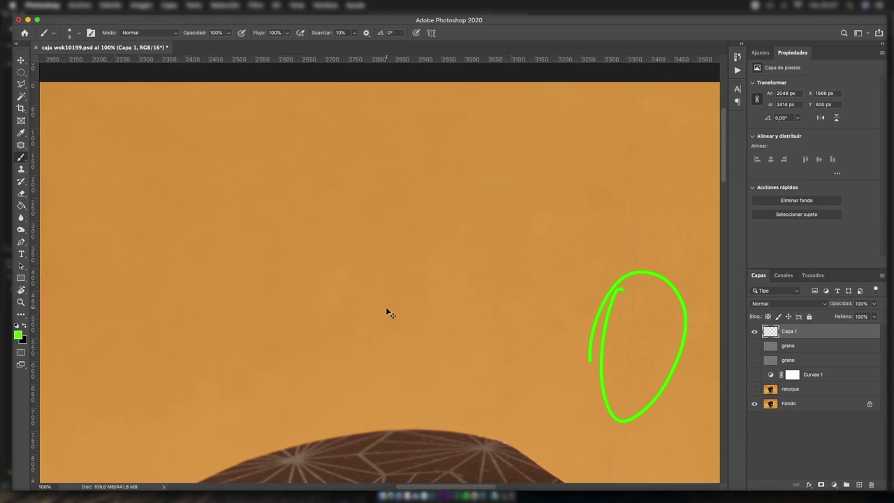
Zoom out to the whole box and circle the shadow beneath it.
key(super+minus)
key(super+minus)
mouse_move(407, 383)
mouse_down()
mouse_move(451, 256)
mouse_move(437, 245)
mouse_up()
mouse_move(413, 343)
mouse_down()
mouse_move(510, 372)
mouse_move(543, 358)
mouse_move(570, 252)
mouse_move(434, 174)
mouse_up()
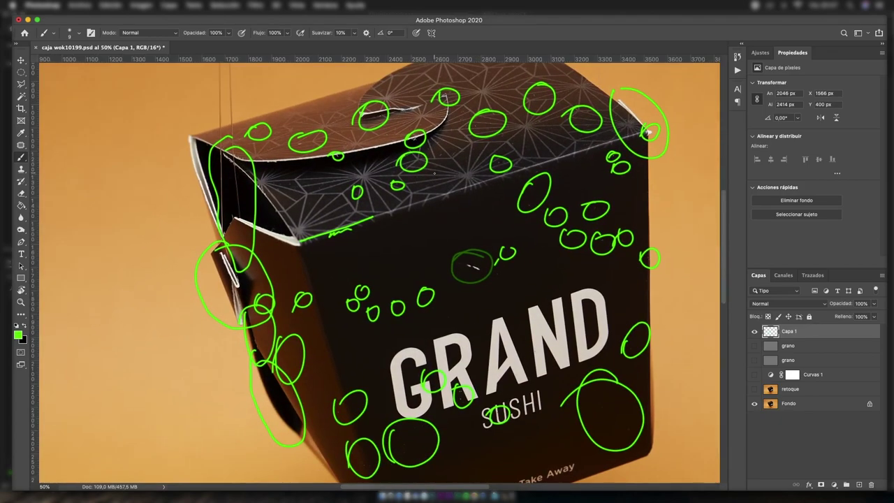
key(super+minus)
key(super+minus)
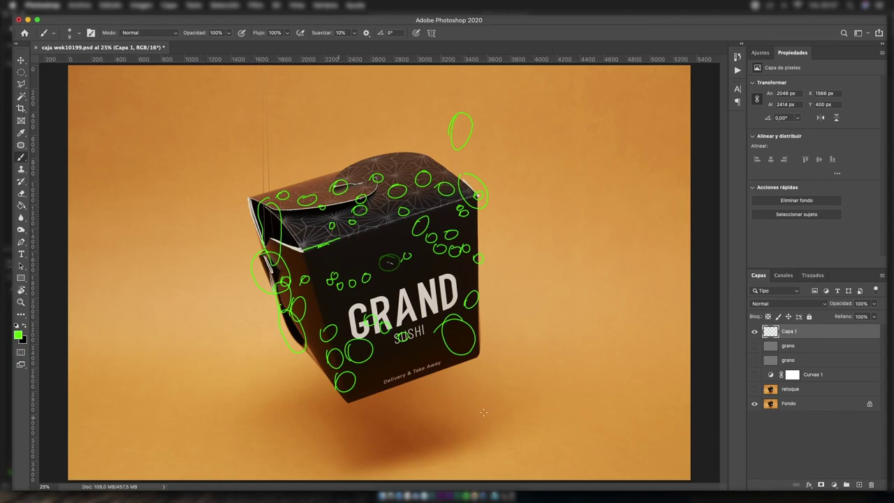
drag(277, 421, 301, 395)
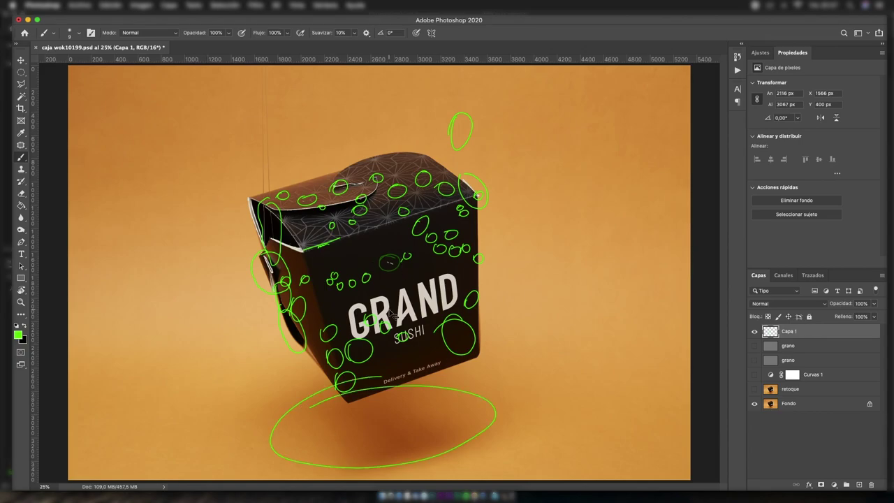
key(super+plus)
key(super+plus)
drag(414, 285, 485, 354)
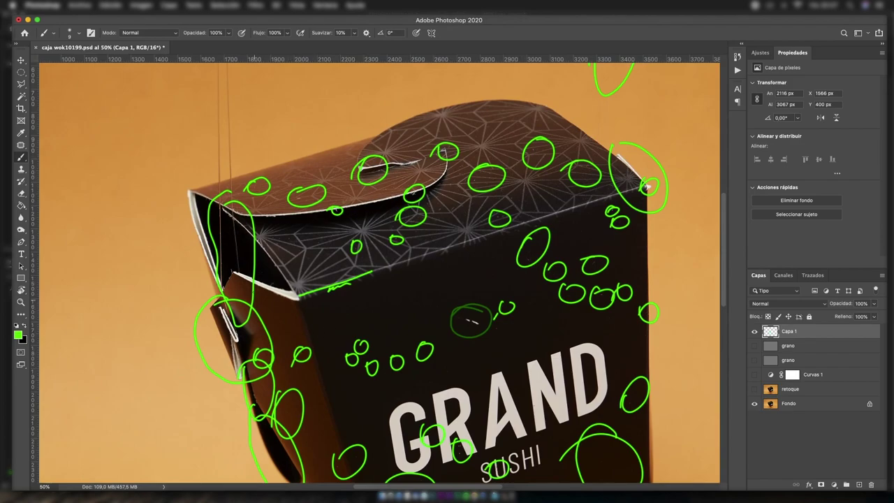
Toggle Capa 1 and retoque visibility to compare the green-marked flaws with the cleaned box.
click(754, 389)
click(754, 331)
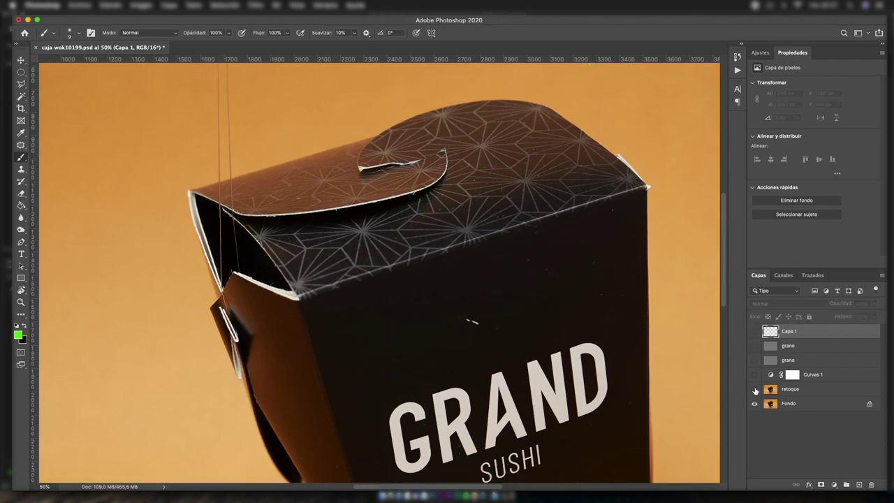
click(755, 331)
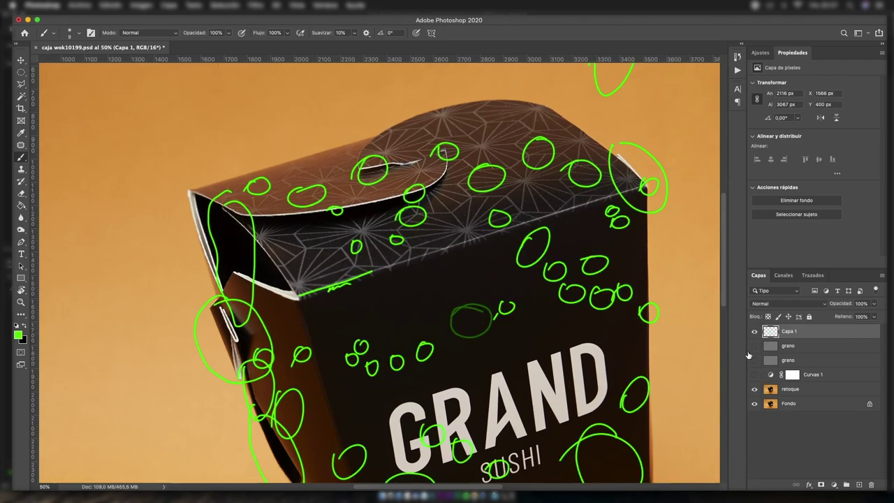
click(754, 331)
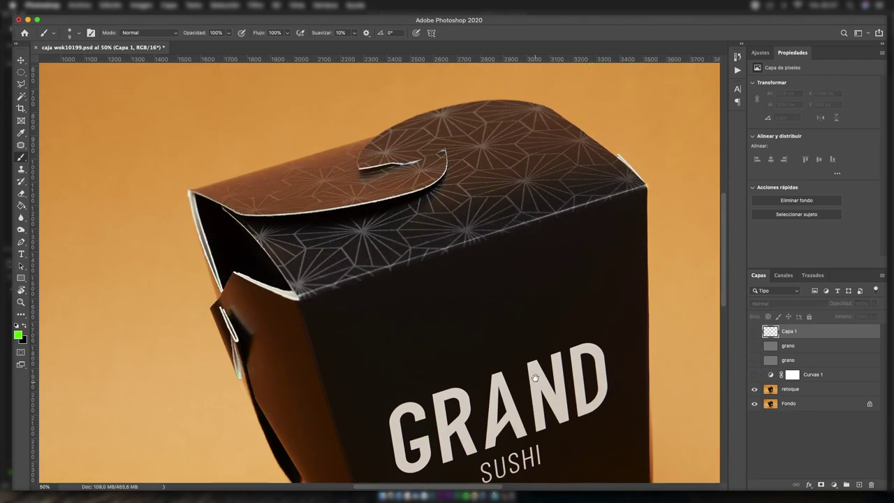
scroll(515, 235, down, 3)
scroll(215, 211, up, 2)
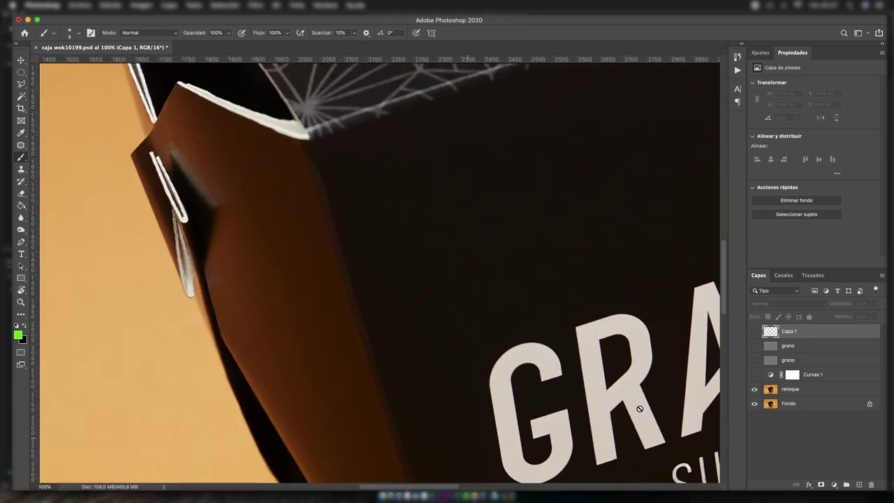
click(755, 389)
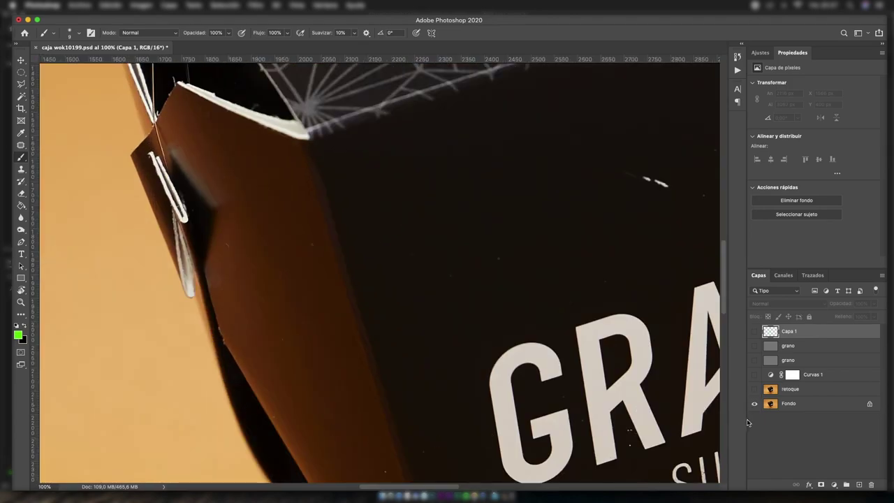
scroll(555, 215, down, 3)
scroll(235, 205, down, 3)
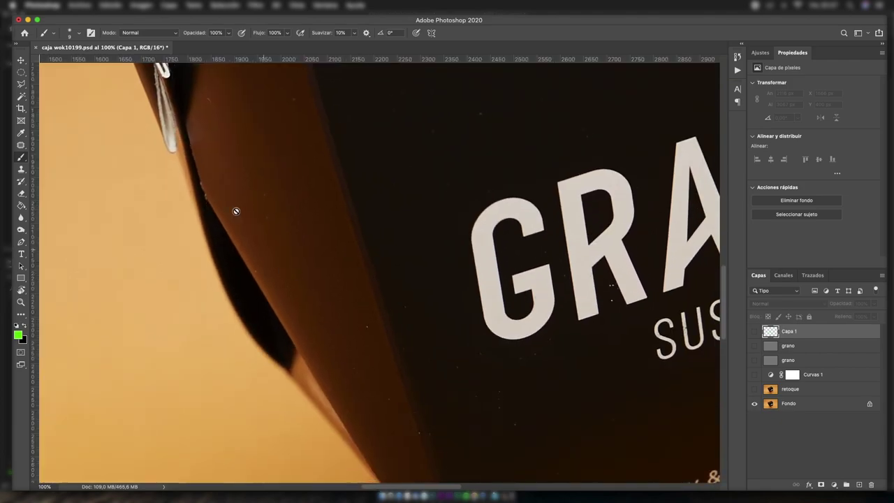
click(755, 389)
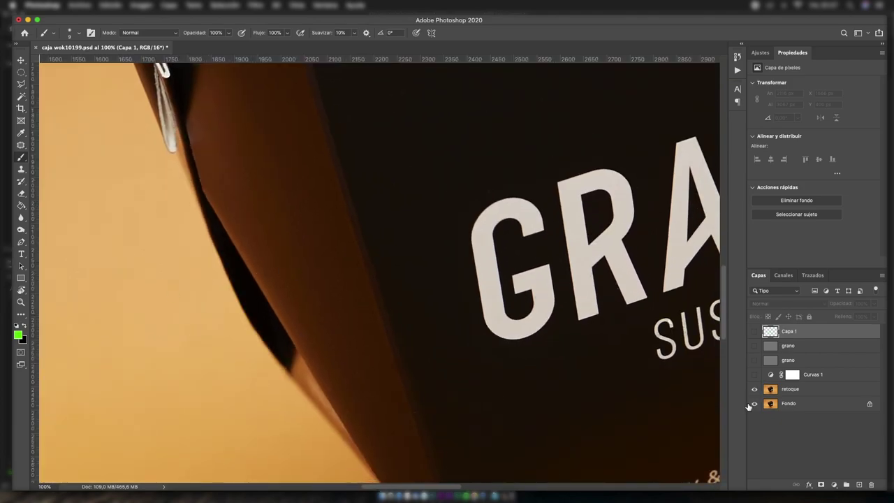
mouse_move(617, 383)
mouse_down()
mouse_move(392, 365)
mouse_move(351, 399)
mouse_up()
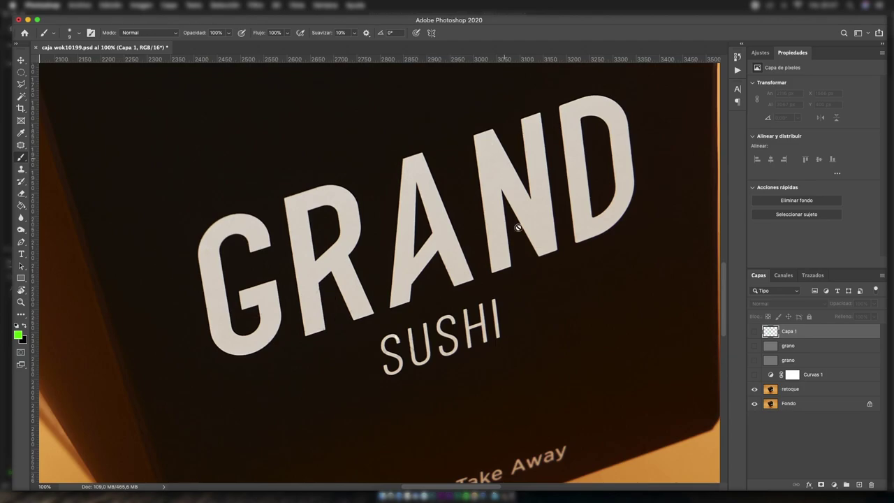
mouse_move(573, 401)
mouse_down()
mouse_move(554, 277)
mouse_move(485, 405)
mouse_up()
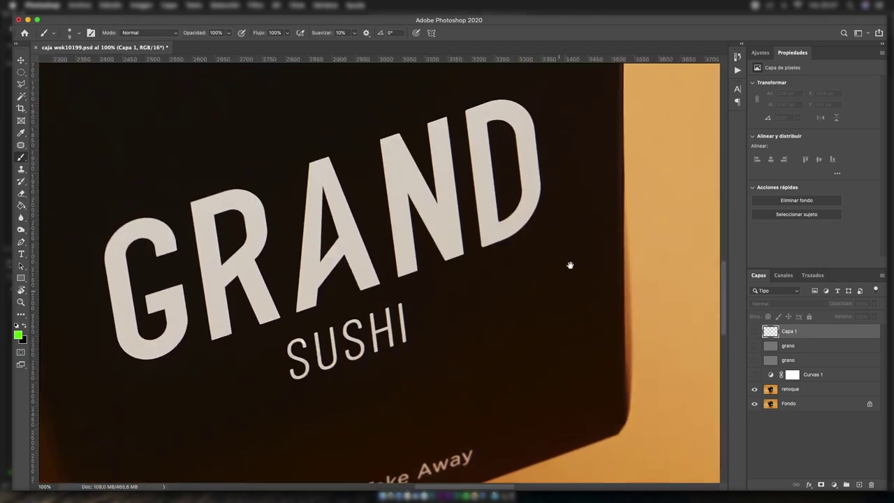
drag(571, 264, 571, 375)
key(super+r)
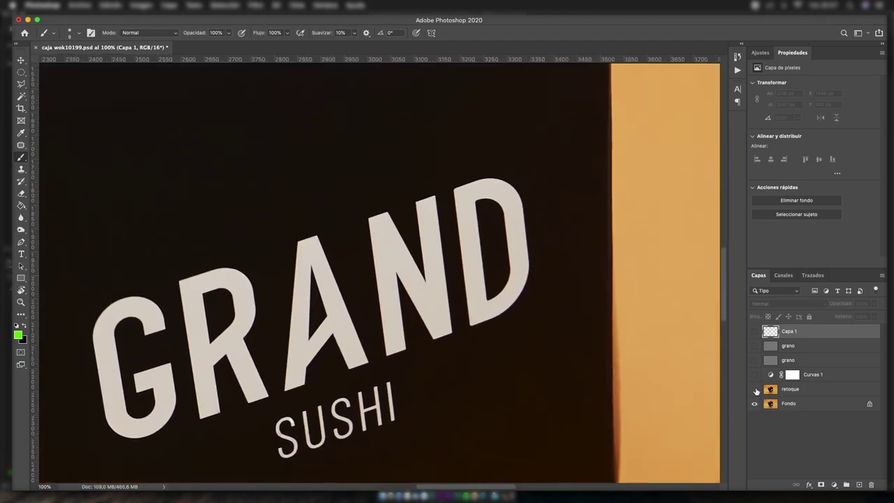
click(755, 389)
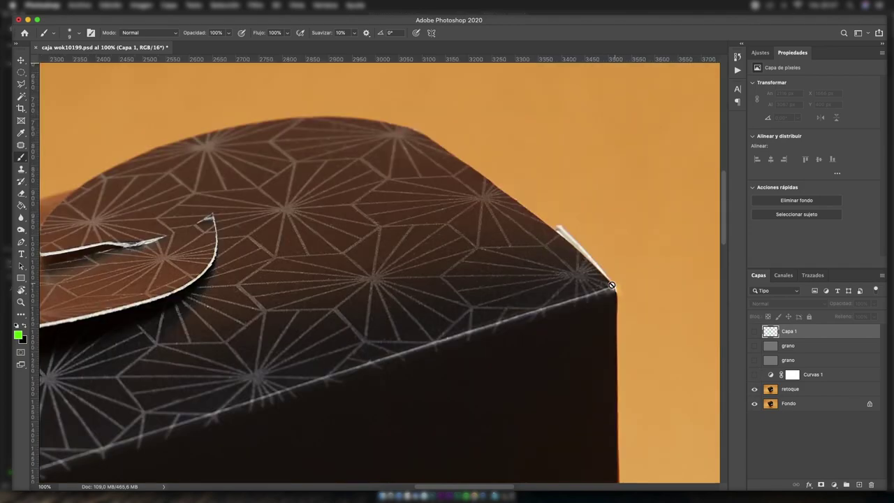
click(754, 389)
drag(509, 322, 613, 291)
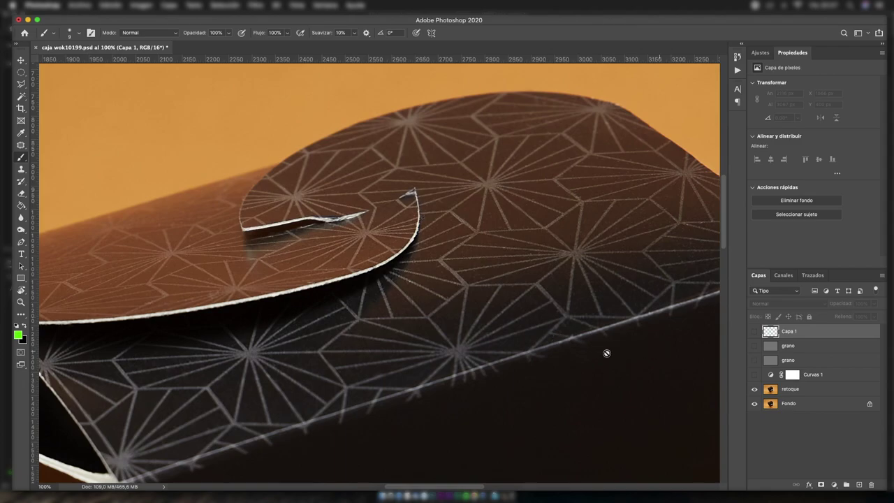
click(755, 389)
click(755, 390)
click(755, 390)
click(754, 390)
click(752, 392)
click(754, 393)
click(755, 390)
click(754, 390)
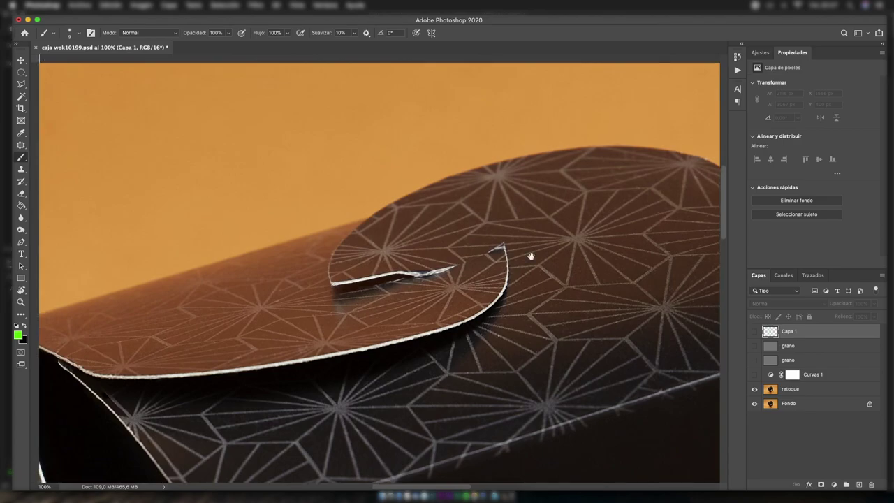
drag(368, 206, 573, 184)
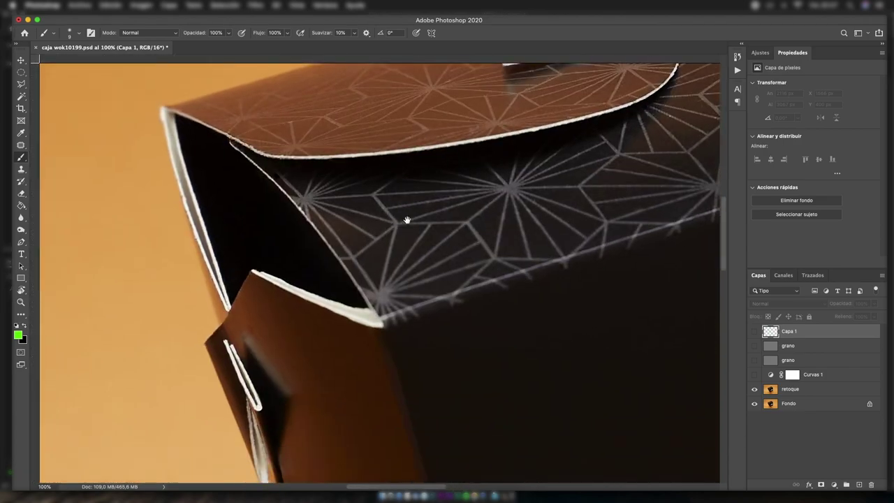
drag(347, 361, 416, 251)
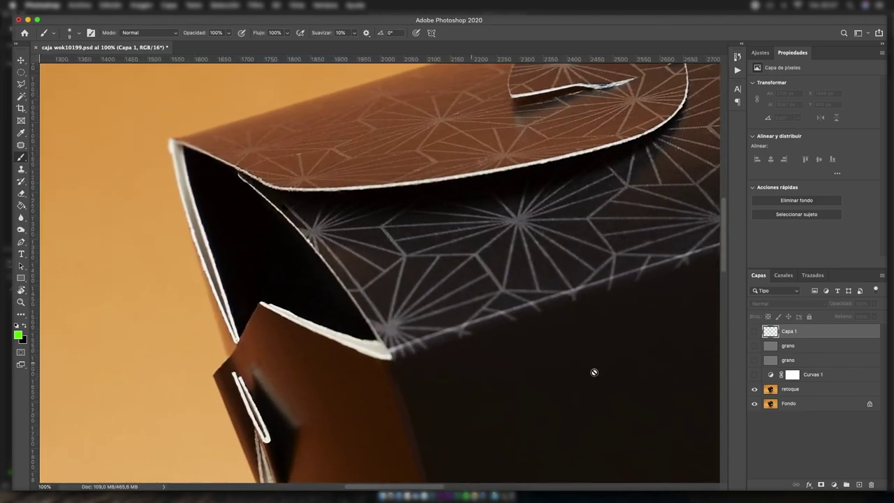
click(754, 390)
click(753, 389)
drag(508, 313, 477, 386)
alt+click(419, 343)
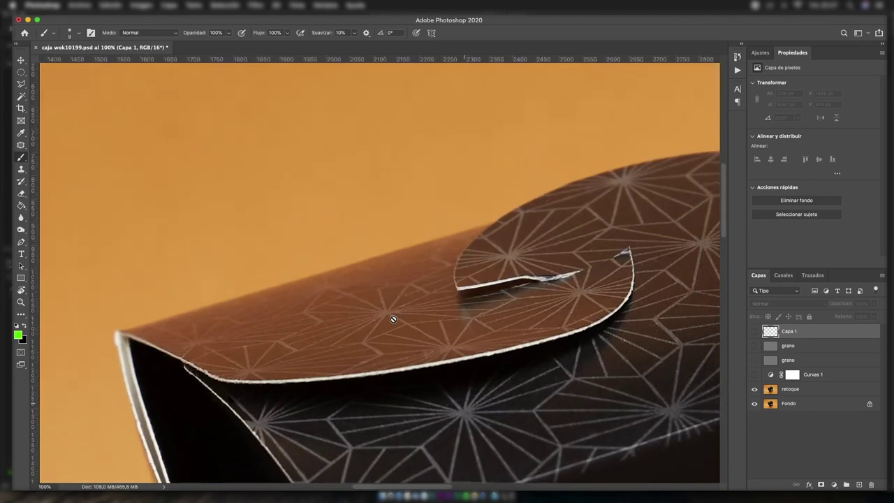
alt+click(393, 318)
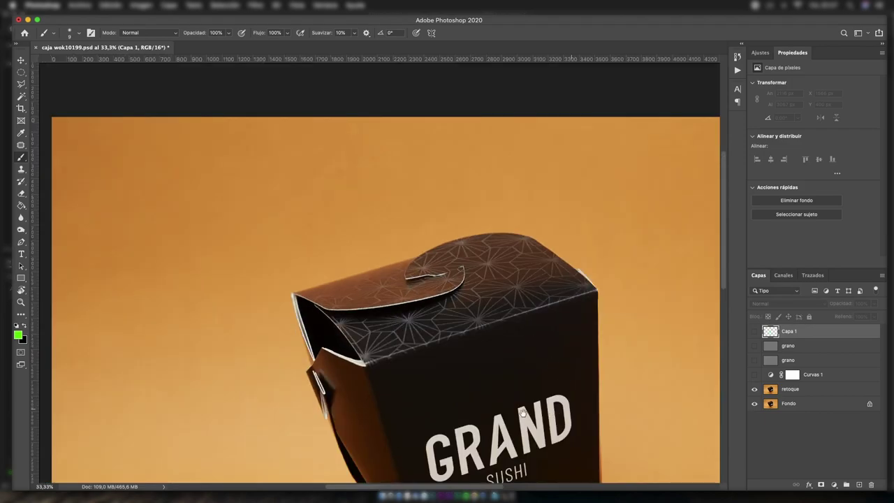
Center the box and toggle the Curvas 1 curves adjustment off and back on to compare.
drag(530, 414, 421, 267)
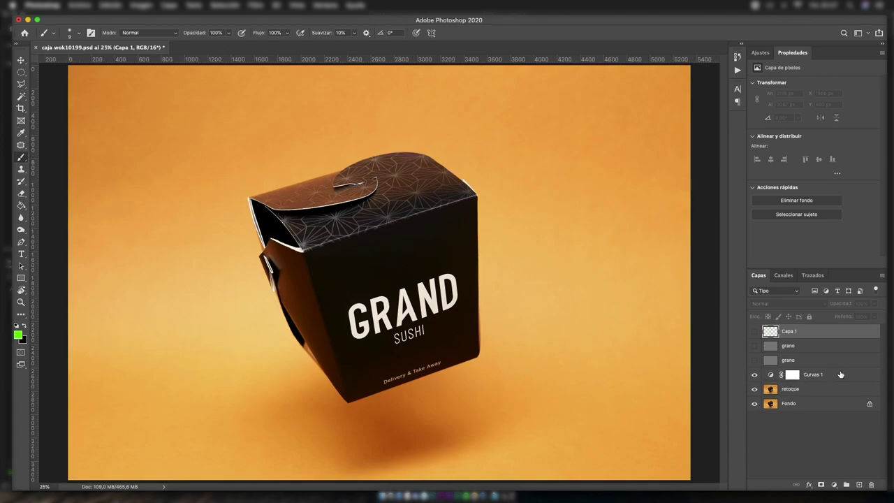
click(832, 375)
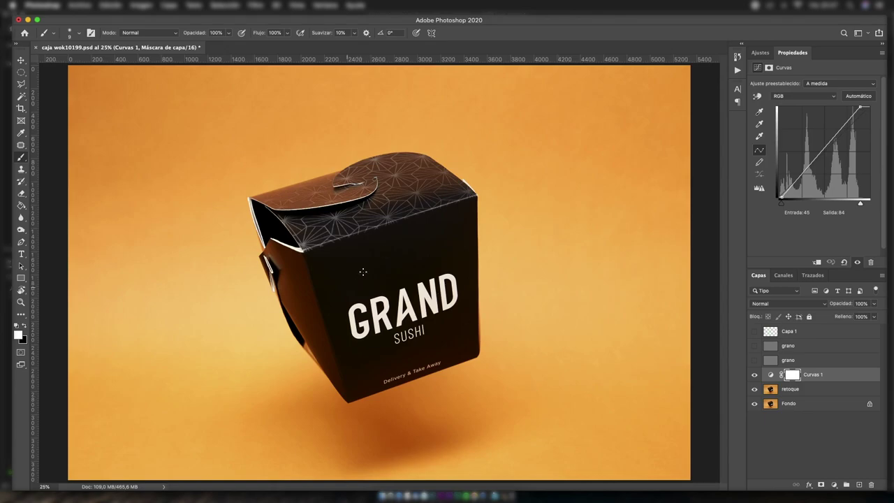
key(ctrl+comma)
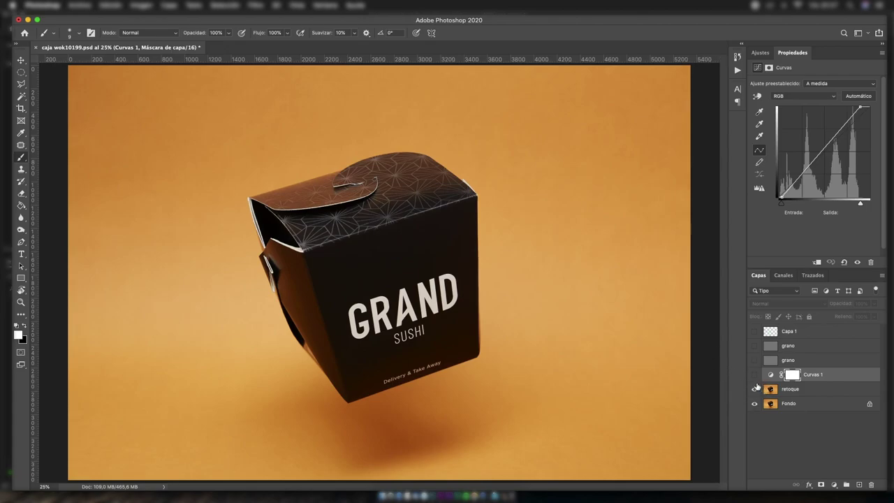
click(754, 375)
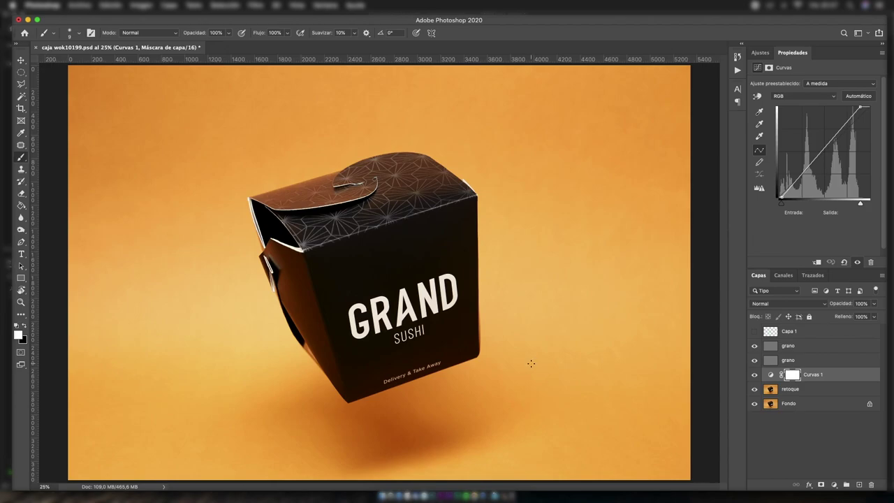
key(super+plus)
key(super+plus)
key(super+plus)
key(super+plus)
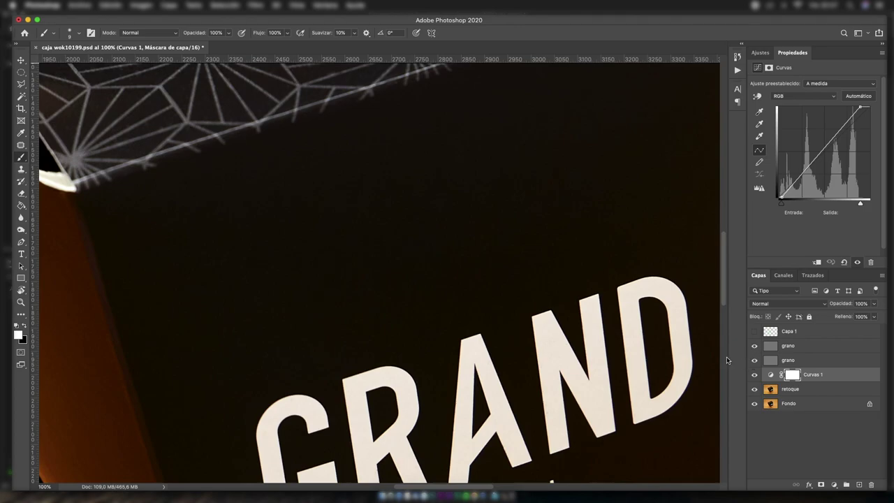
key(super+minus)
key(super+minus)
key(super+minus)
key(super+minus)
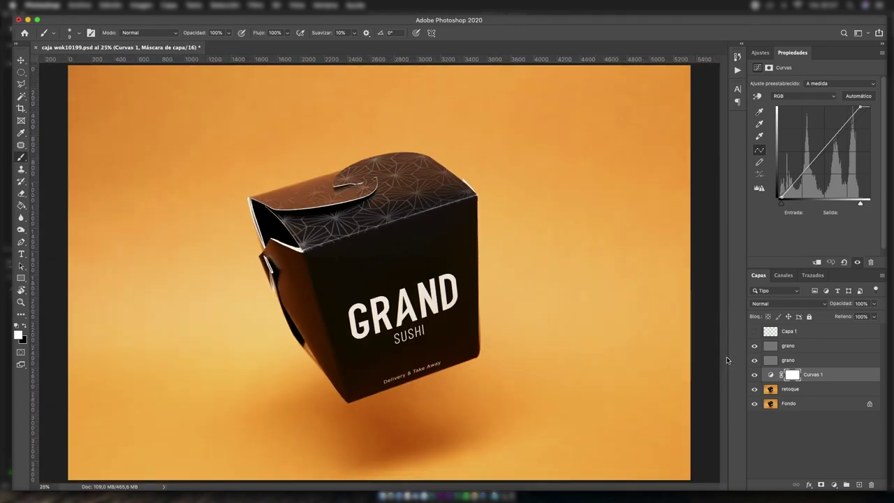